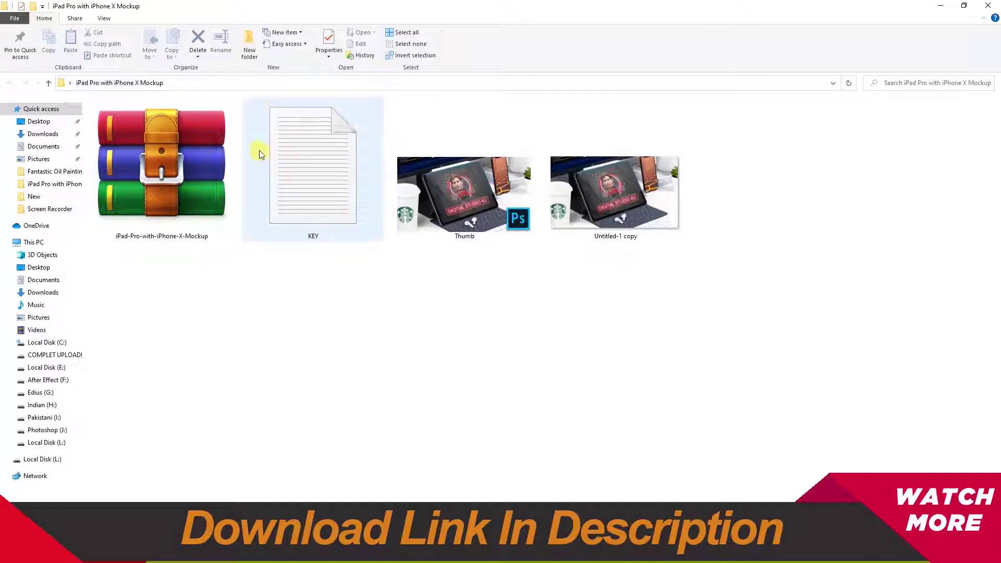
Extract the password-protected archive to iPad-Pro-with-iPhone-X-Mockup\ and open the new folder
right_click(171, 134)
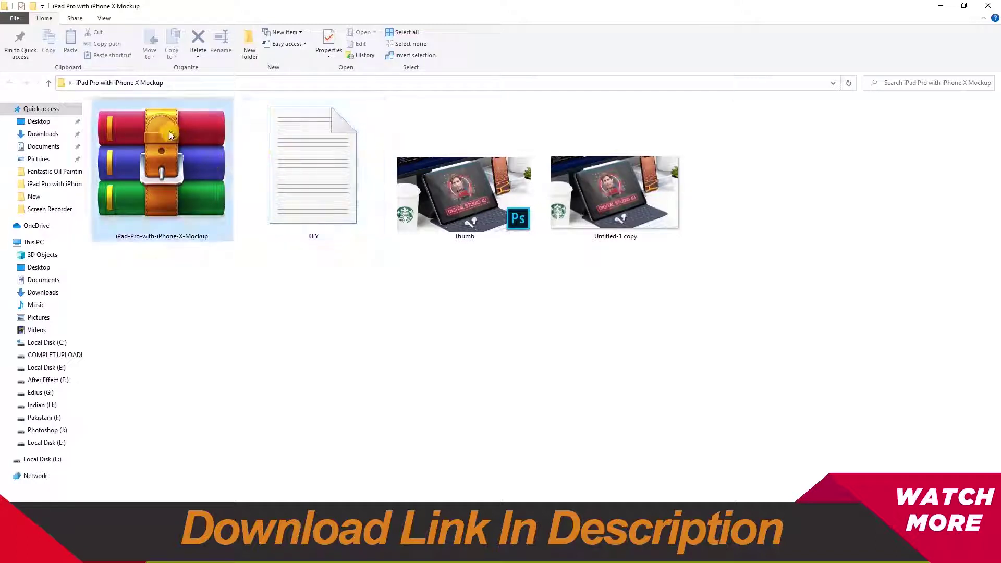
left_click(233, 197)
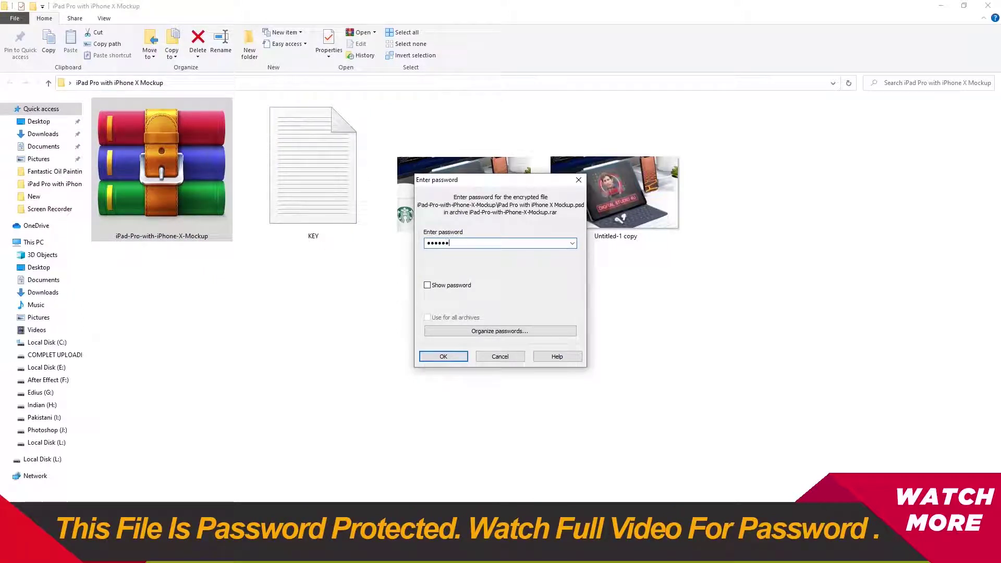
key("Return")
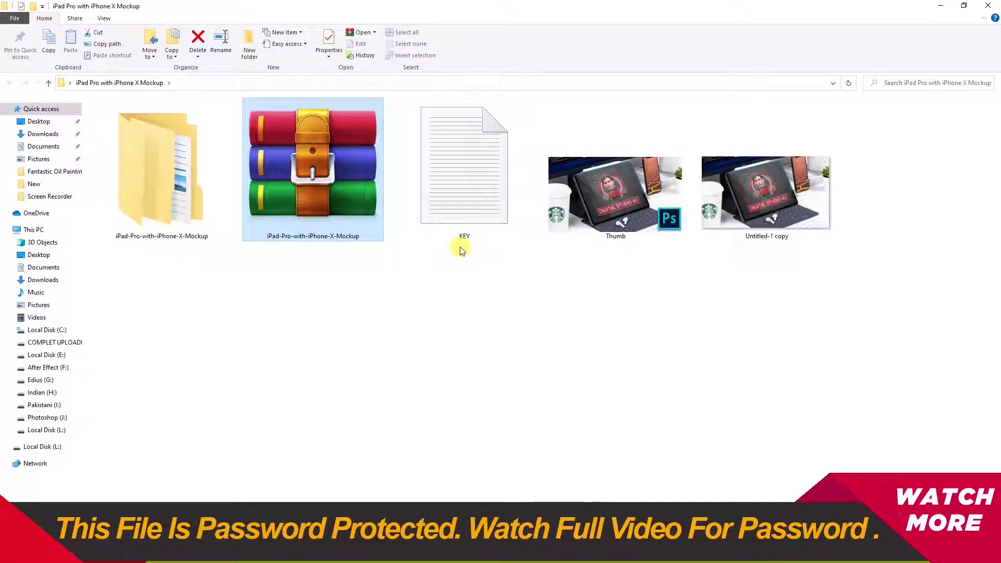
double_click(157, 162)
Open the inner mockup folder, switch to Extra large icons, and open the PSD in Photoshop
double_click(168, 121)
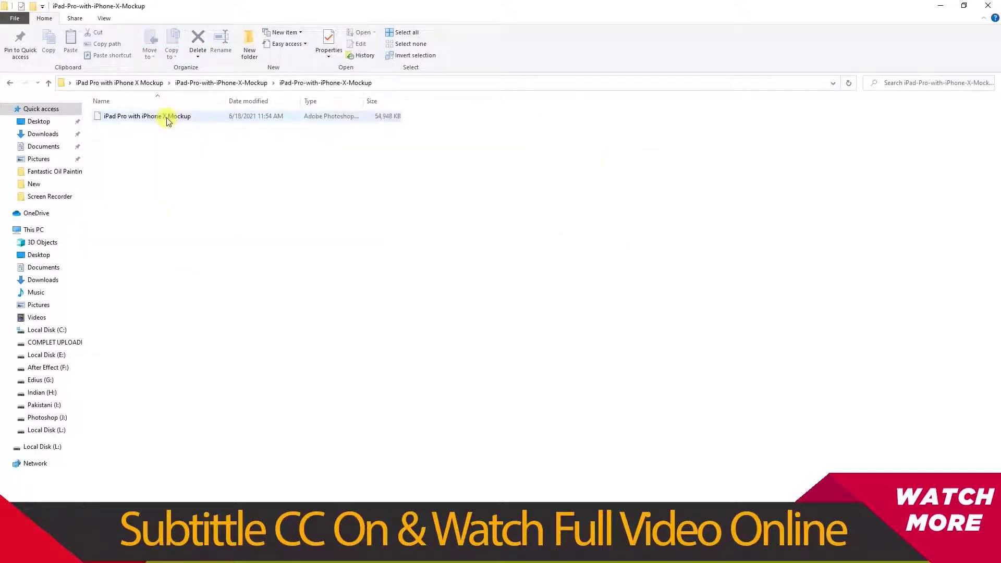
right_click(364, 302)
mouse_move(448, 312)
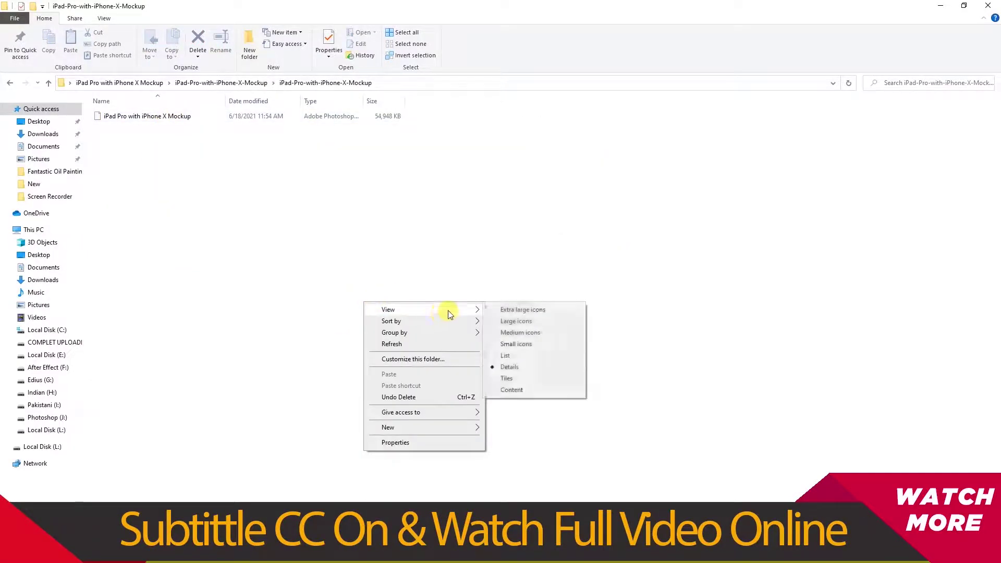
left_click(505, 311)
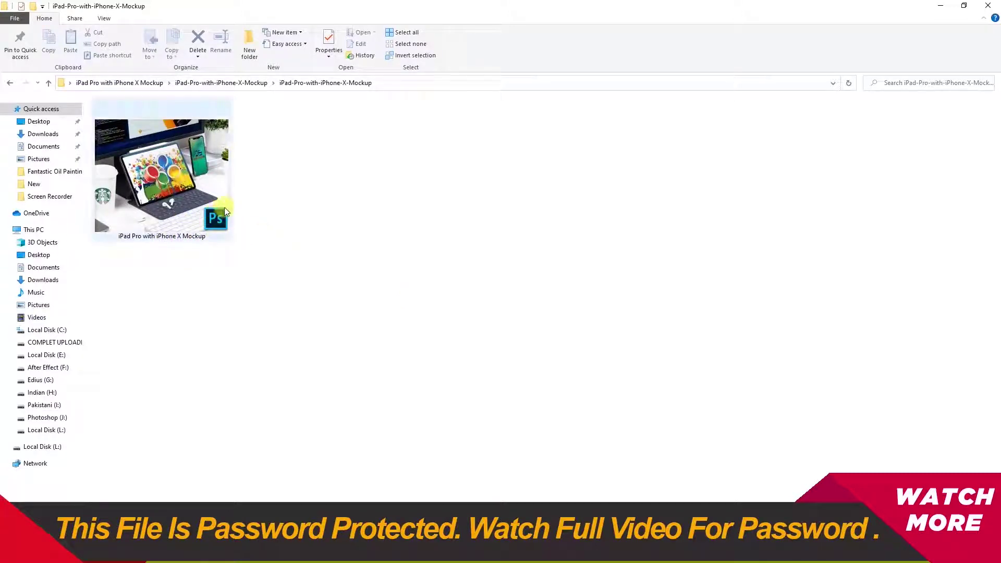
double_click(192, 178)
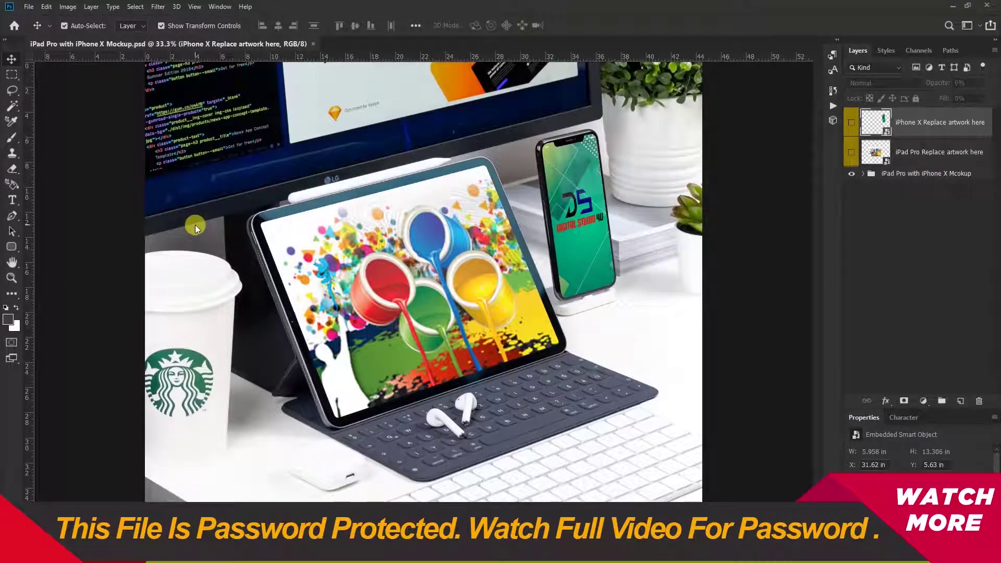
Open the iPhone X screen smart object in its own tab for editing
left_click(775, 178)
double_click(880, 129)
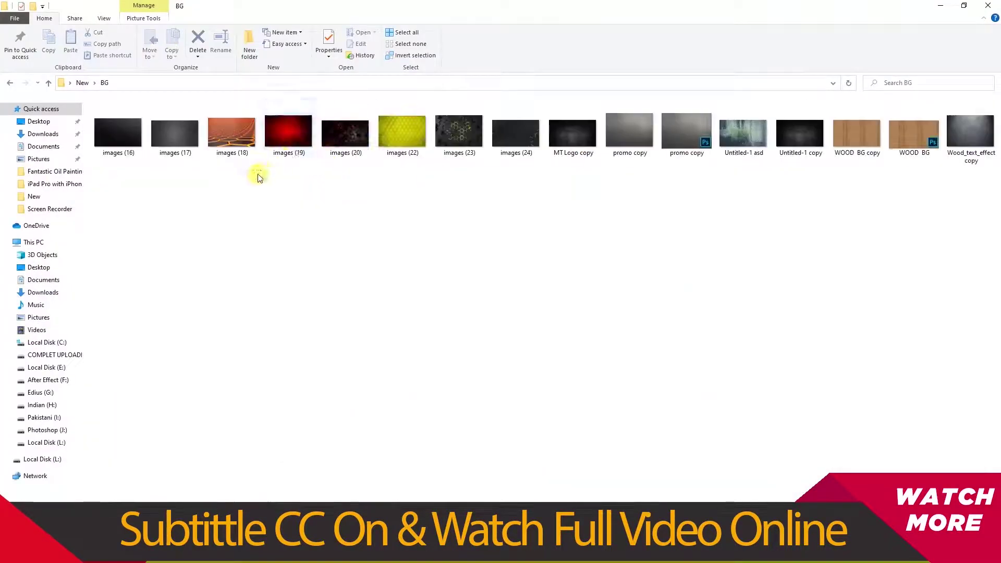
Place images (20) into the phone artwork, scaling and moving it to fill the screen
left_click_drag(340, 142, 333, 547)
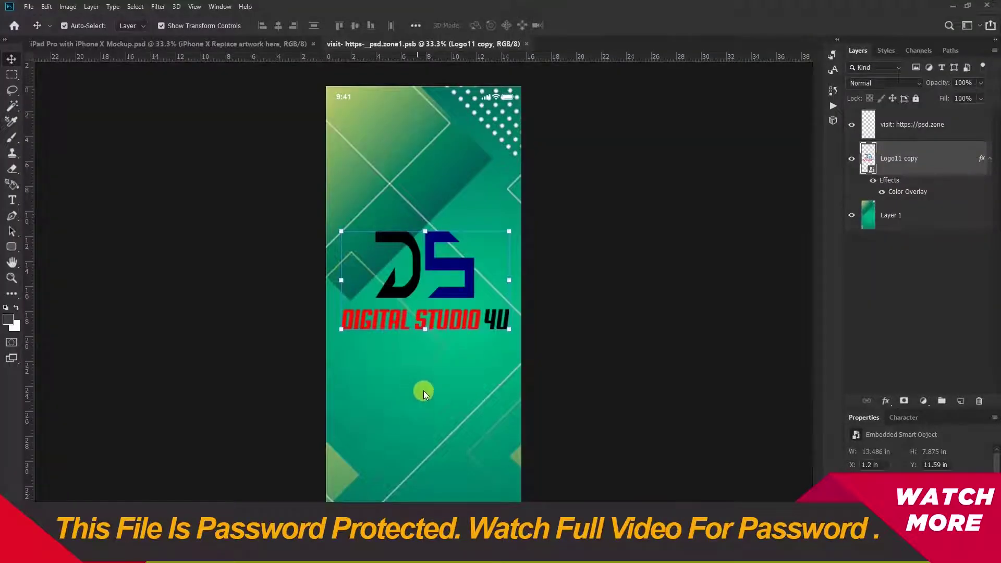
left_click_drag(423, 395, 453, 285)
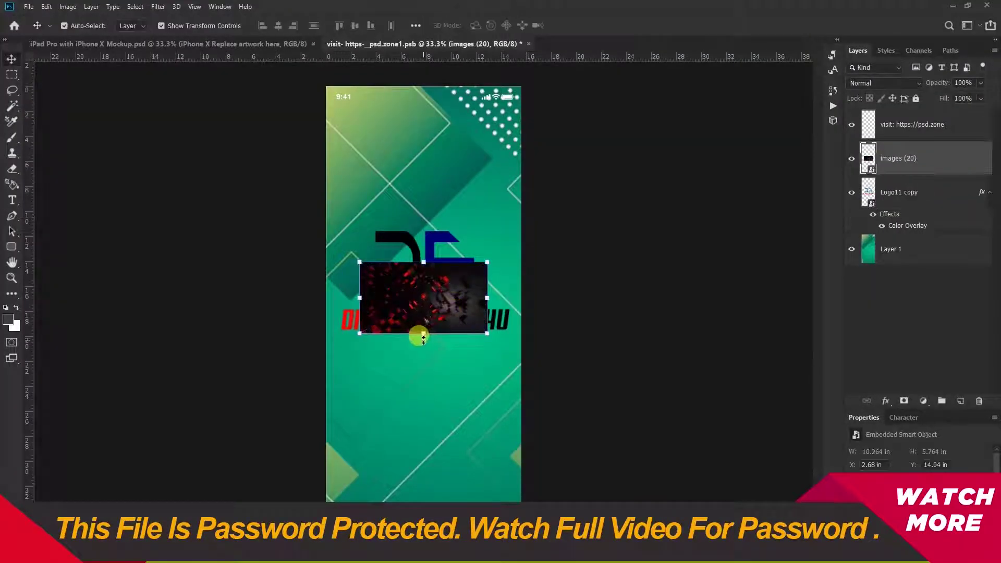
left_click_drag(423, 338, 422, 558)
left_click_drag(422, 472, 440, 337)
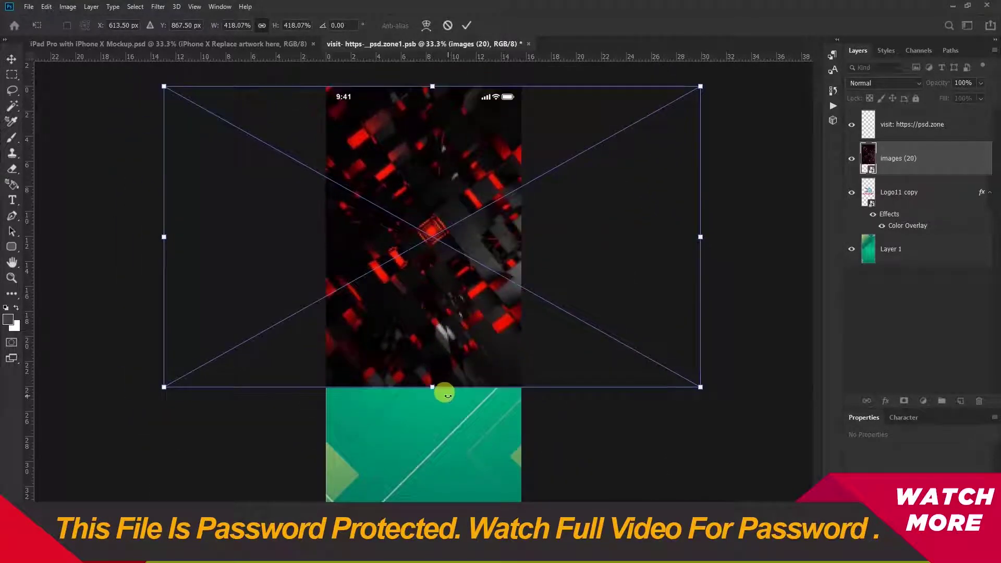
left_click_drag(429, 386, 432, 532)
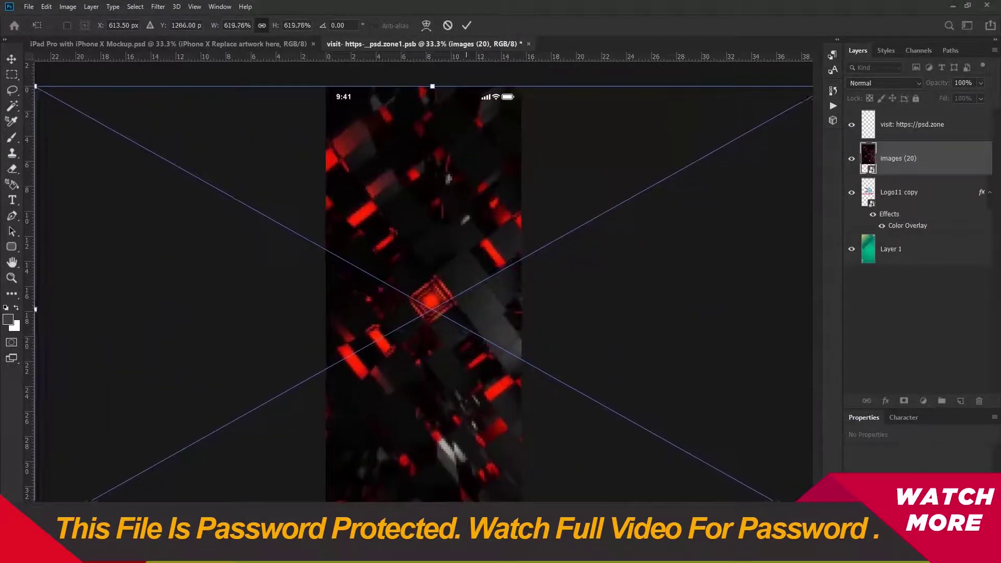
key("Return")
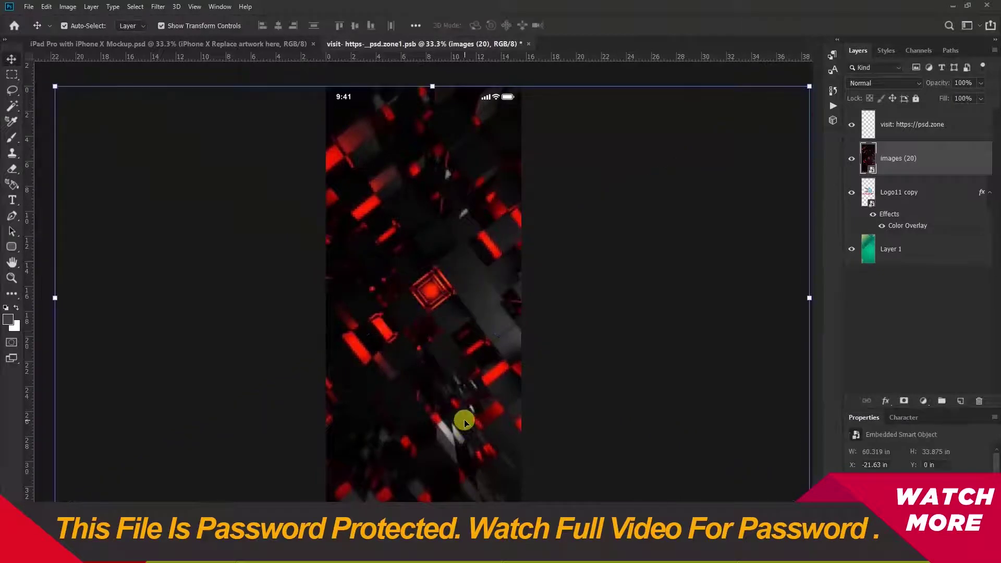
Save the edited phone artwork and close its tab to return to the mockup
key("ctrl+s")
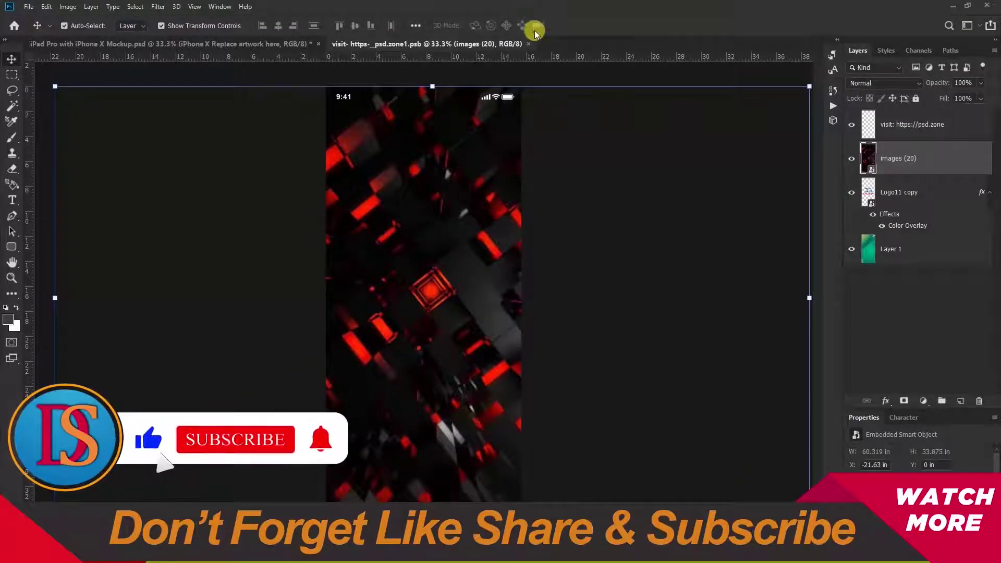
left_click(528, 44)
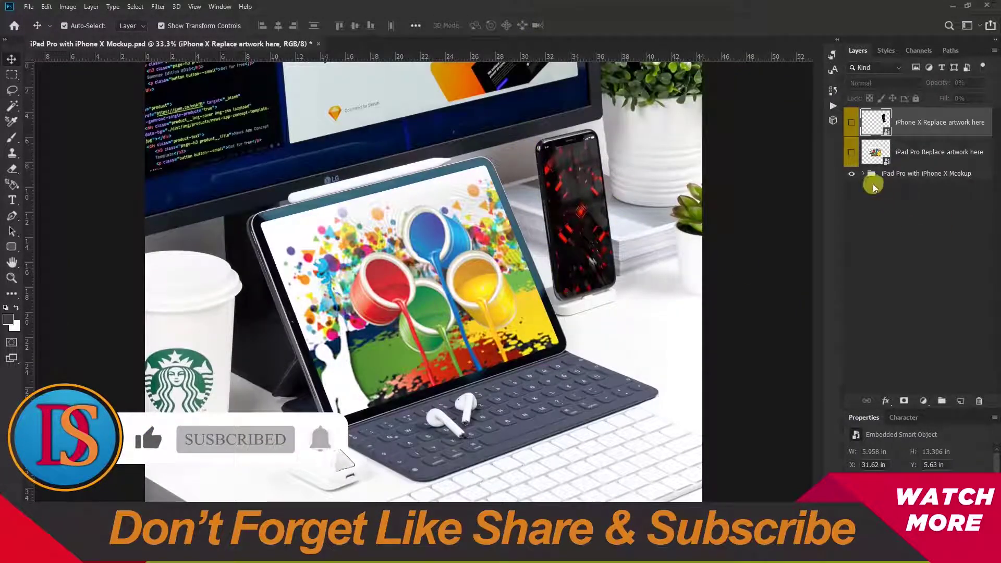
left_click(869, 155)
Open the iPad Pro smart object and place the DS artwork from the New folder
double_click(869, 155)
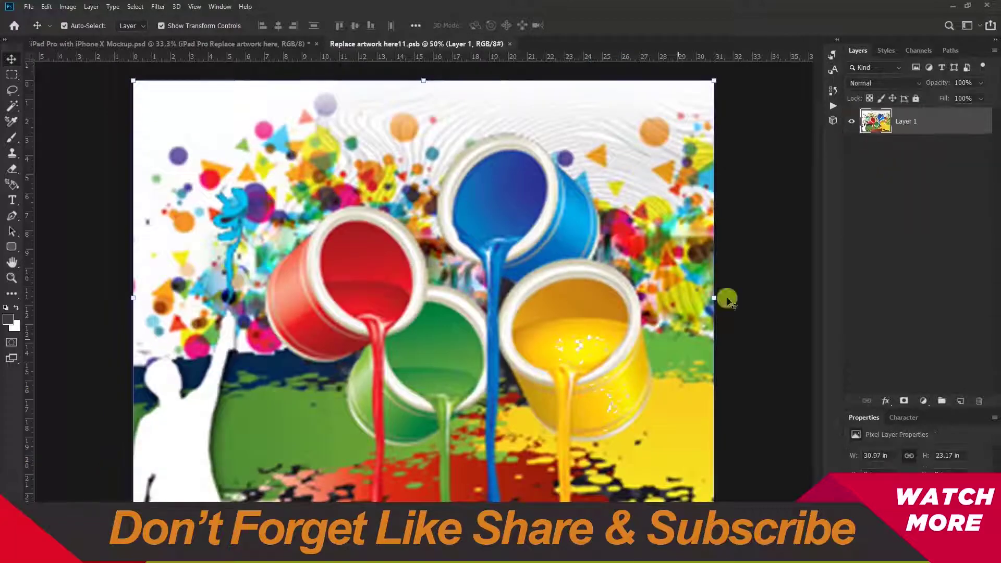
left_click(953, 8)
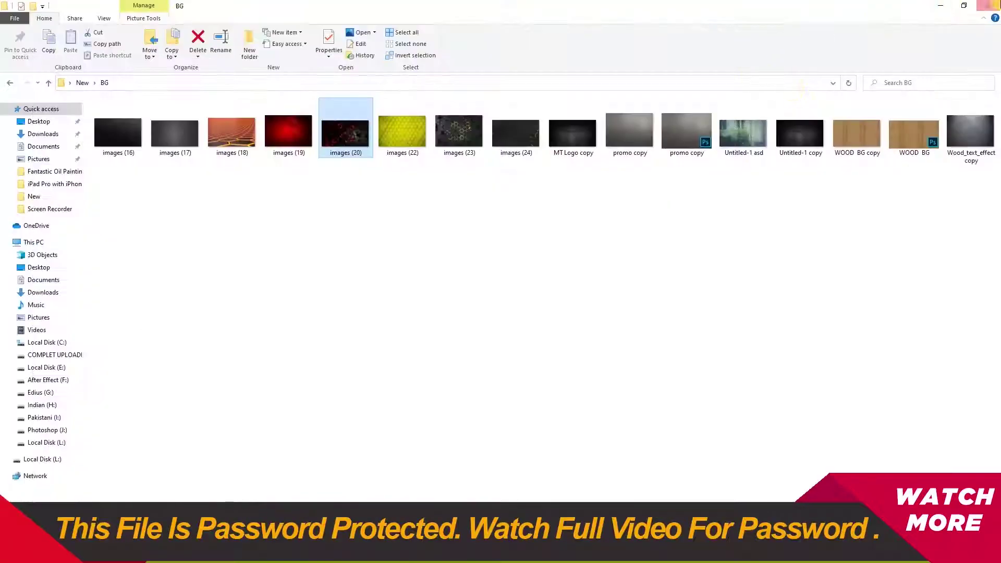
left_click(10, 82)
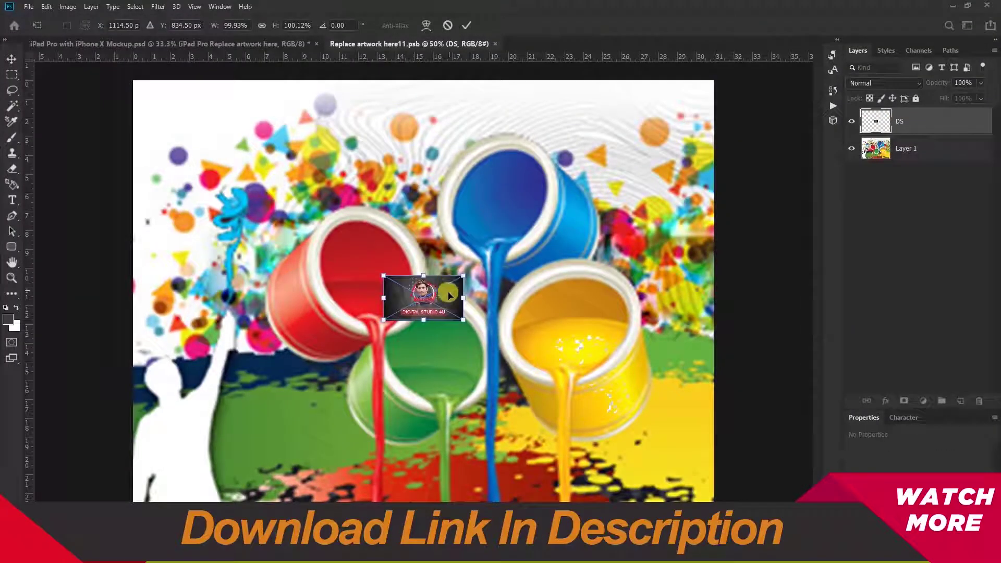
key("Return")
Enlarge and centre the DS artwork to cover the iPad screen, save, and return to the mockup
left_click_drag(463, 320, 714, 462)
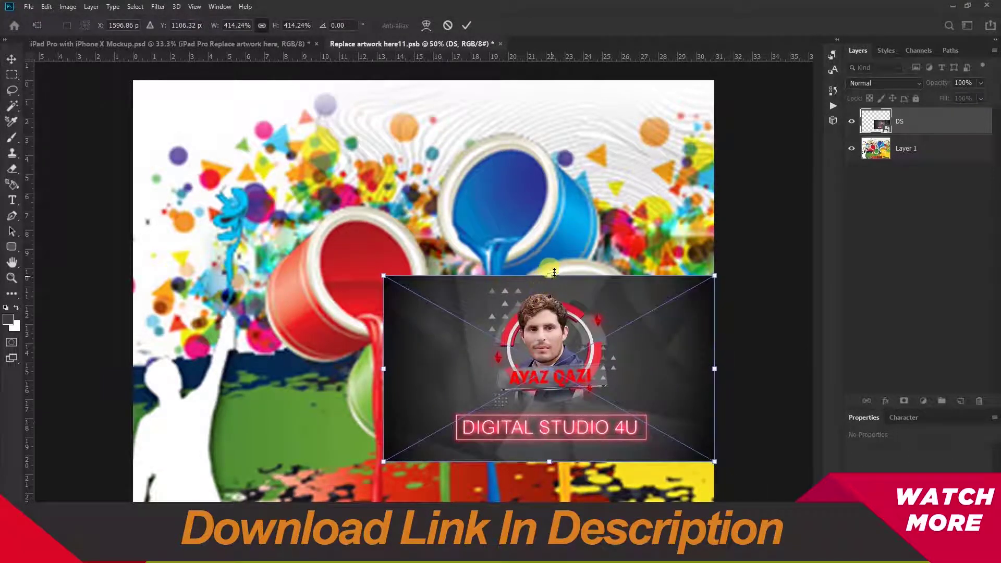
left_click_drag(542, 275, 528, 80)
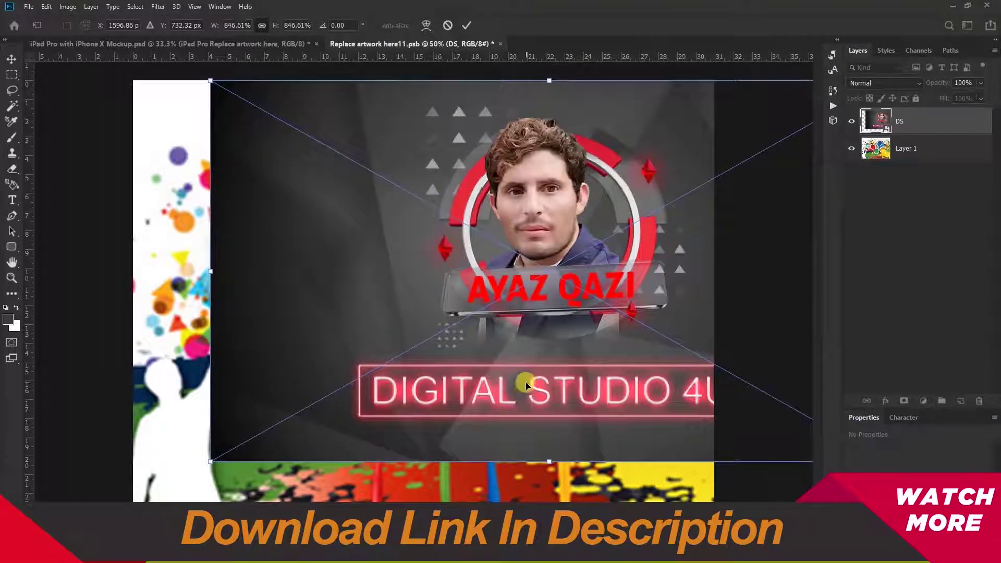
left_click_drag(548, 461, 549, 522)
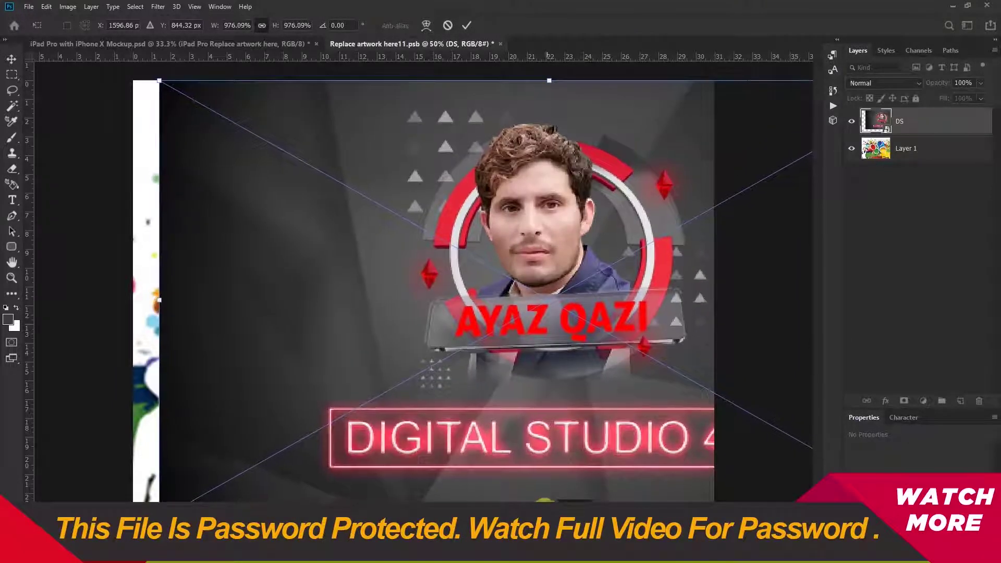
left_click_drag(570, 453, 450, 455)
key("Return")
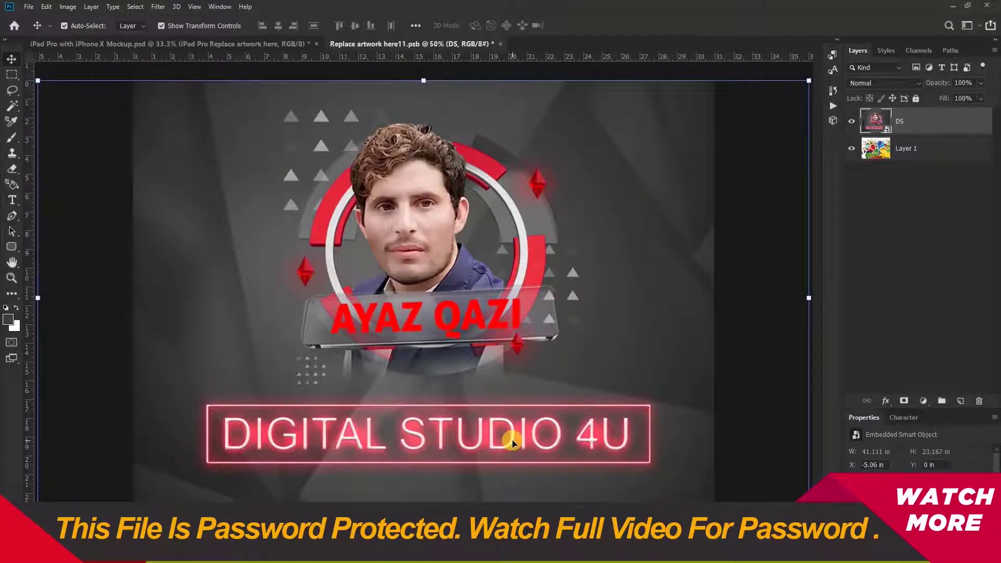
key("ctrl+s")
left_click(206, 46)
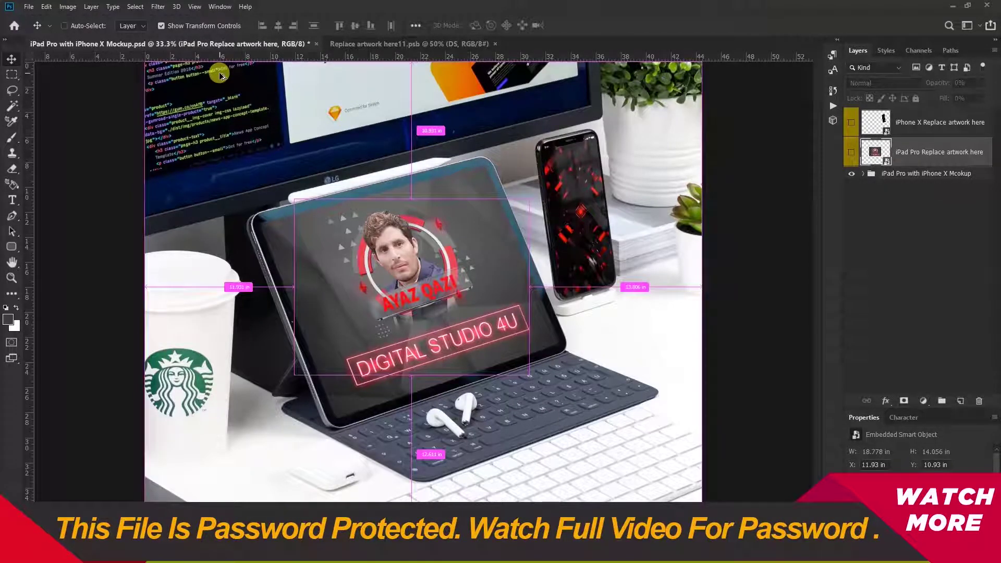
key("ctrl+shift+s")
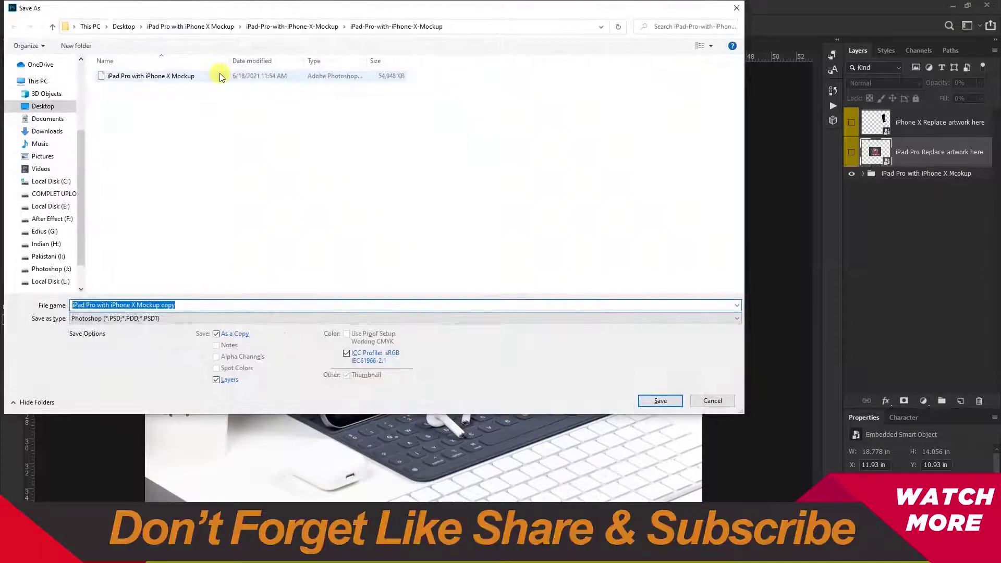
left_click(194, 318)
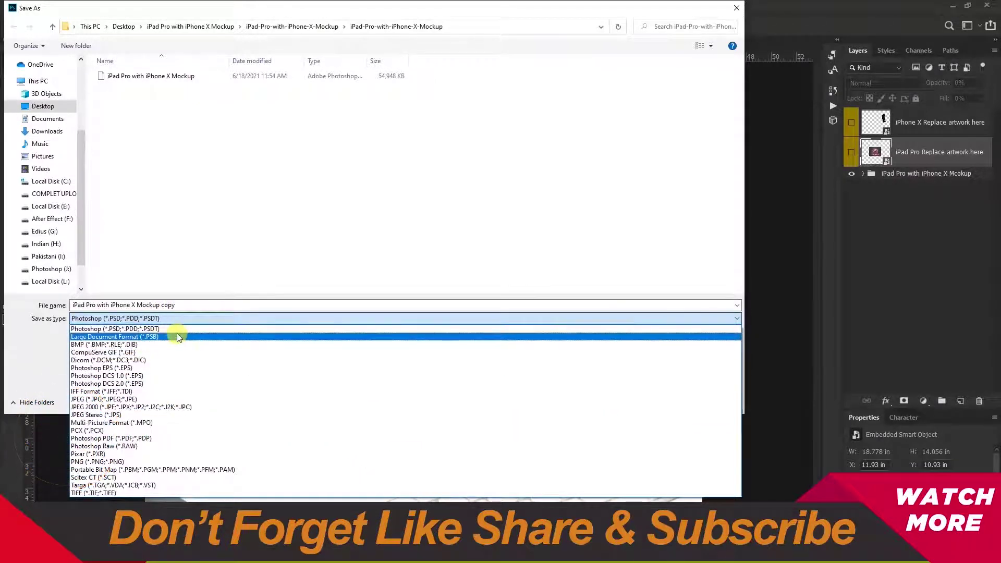
left_click(191, 316)
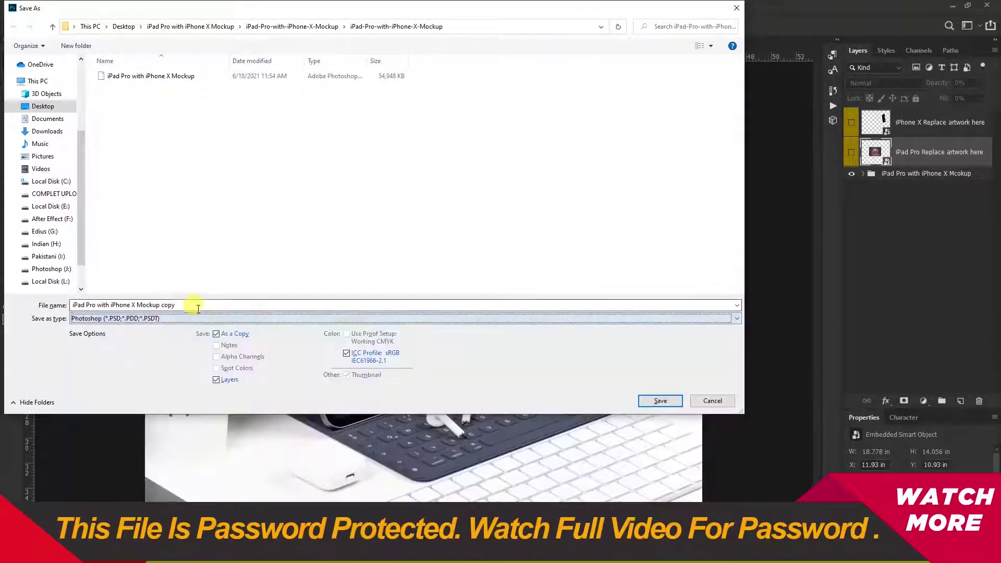
left_click(712, 401)
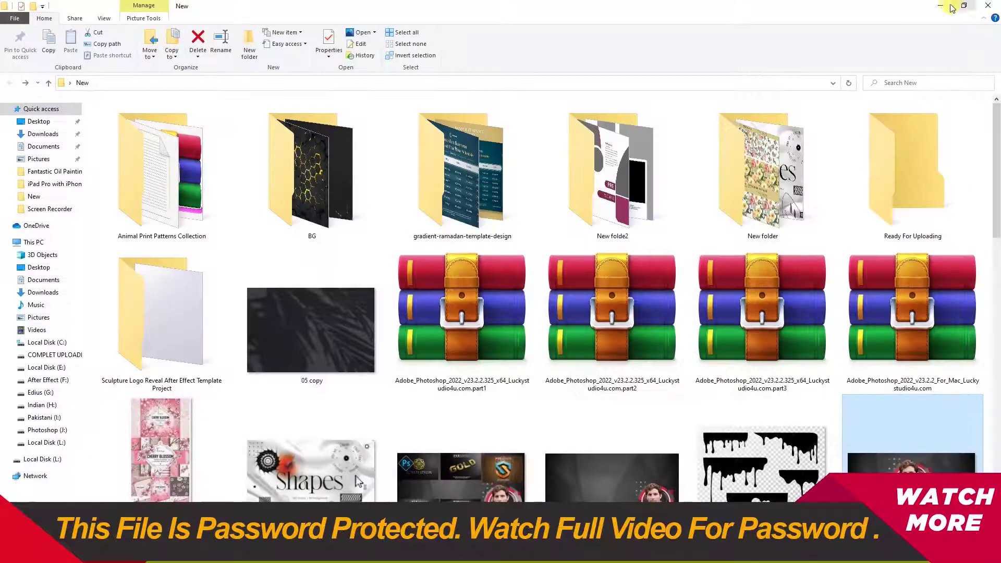
Minimise Photoshop with the finished mockup, revealing File Explorer's New folder of archives
left_click(952, 6)
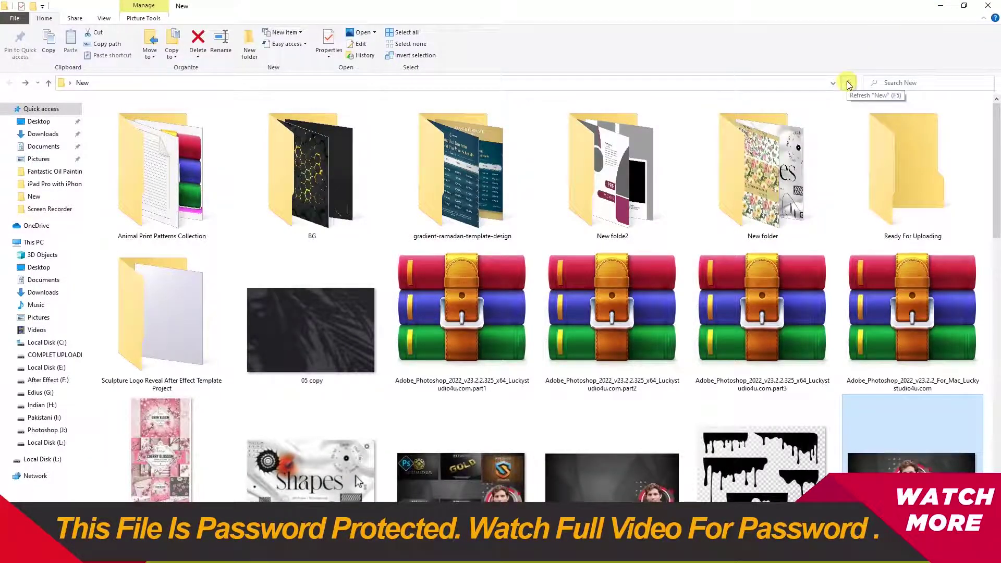